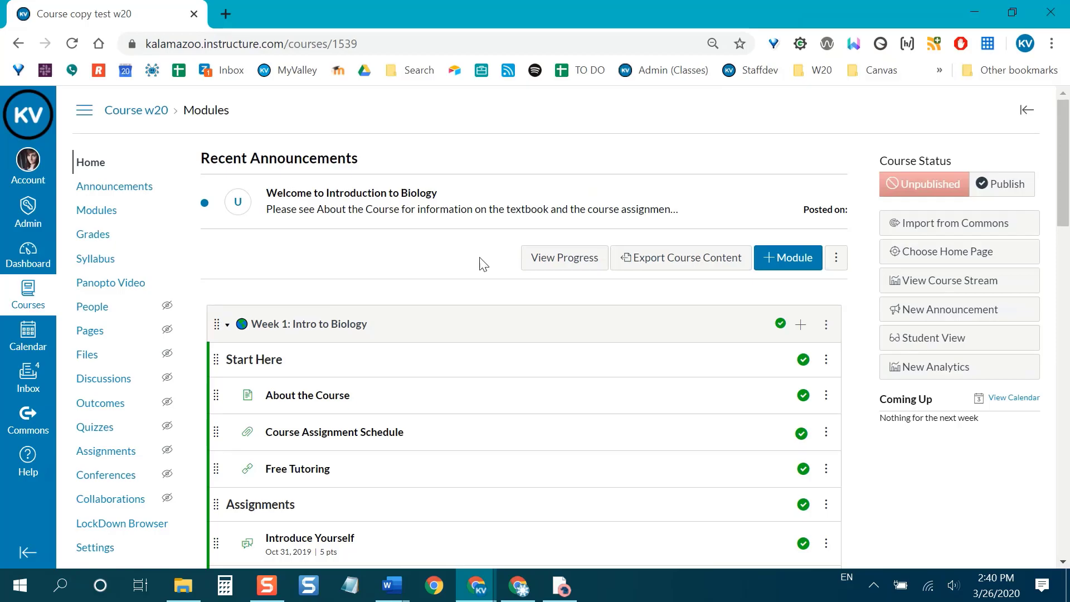
# Open the course's Respondus LockDown Browser Dashboard listing Quiz Weeks 1–4.
pyautogui.click(132, 526)
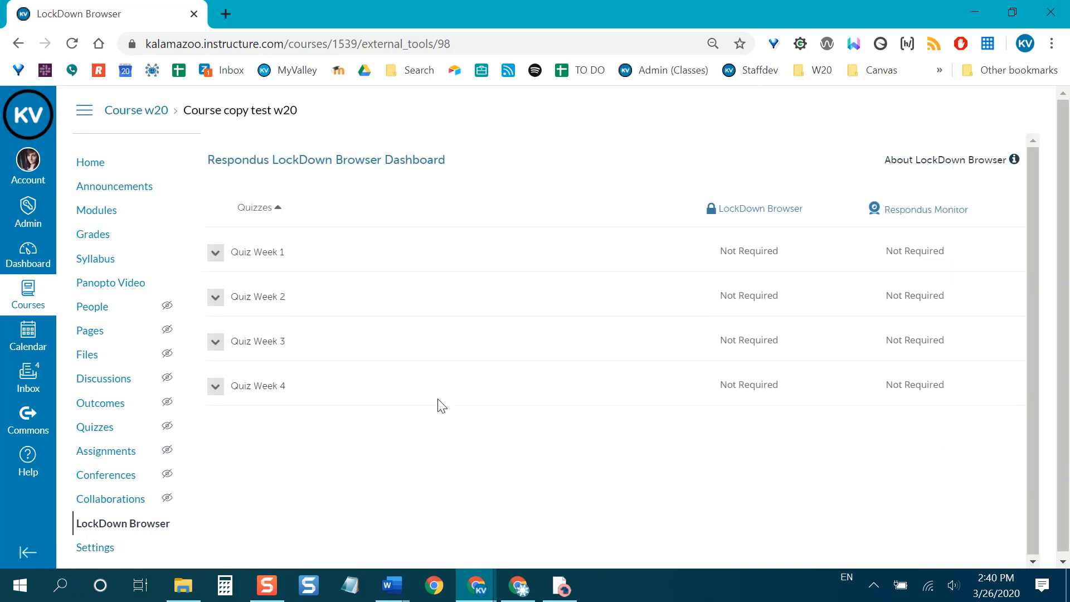
# Require LockDown Browser for Quiz Week 1 and expand its Advanced Settings.
pyautogui.click(216, 254)
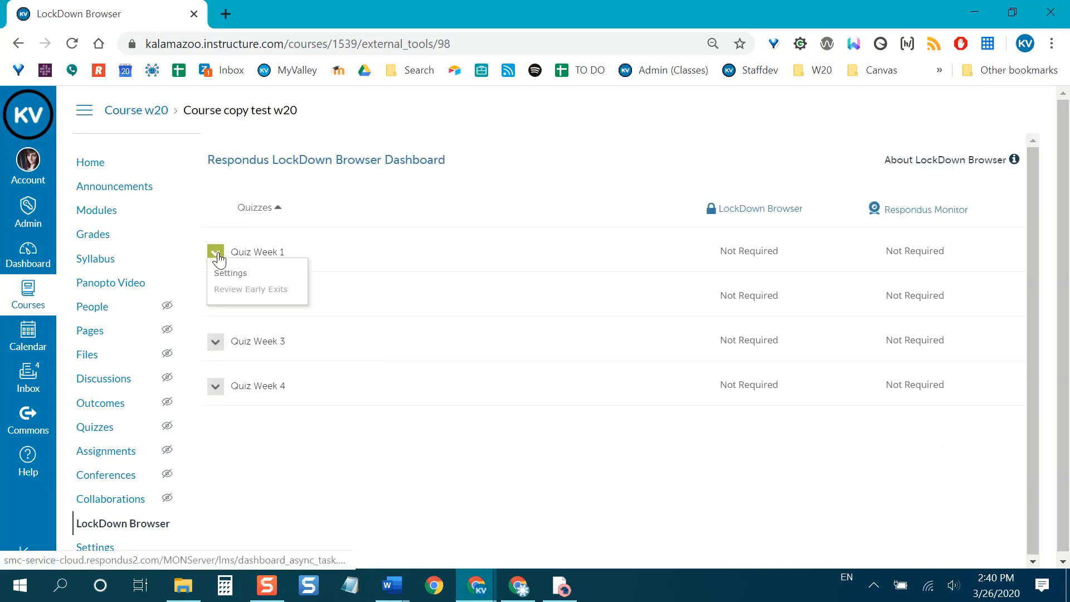
pyautogui.click(284, 273)
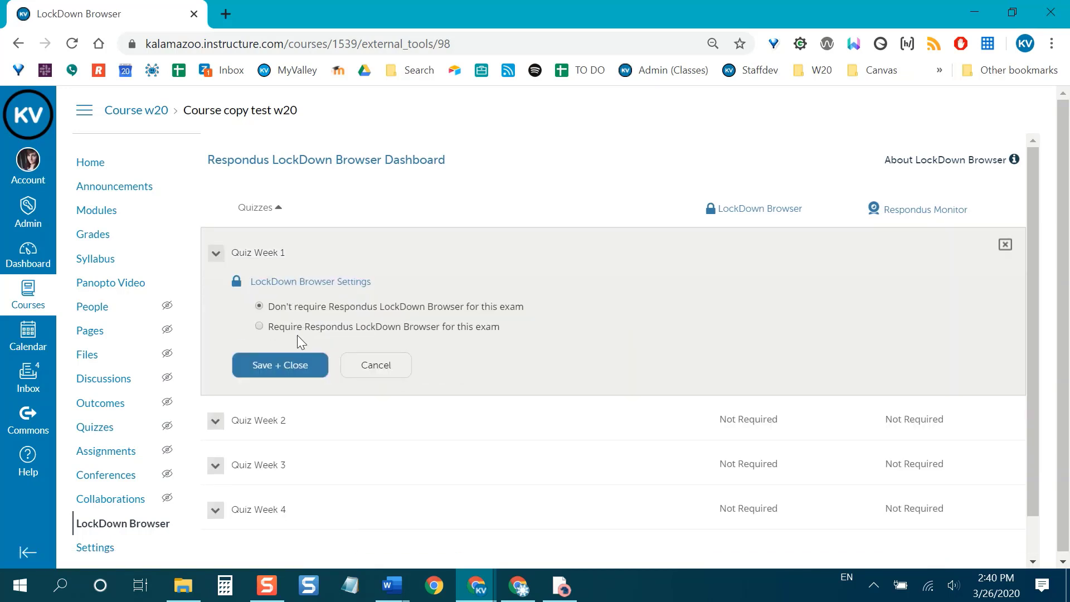
pyautogui.click(293, 329)
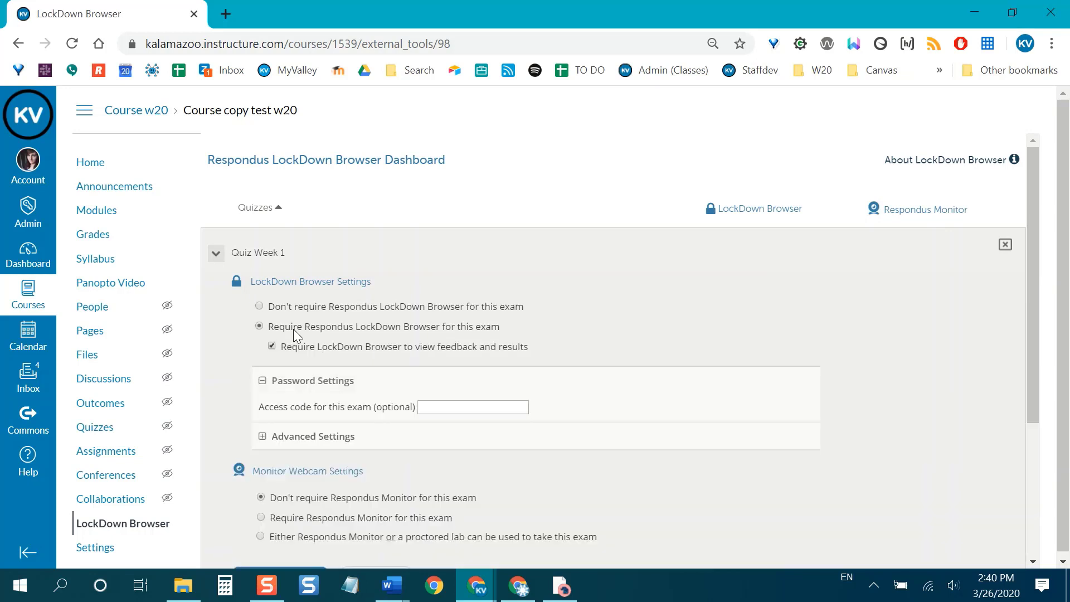
pyautogui.scroll(-1, 293, 329)
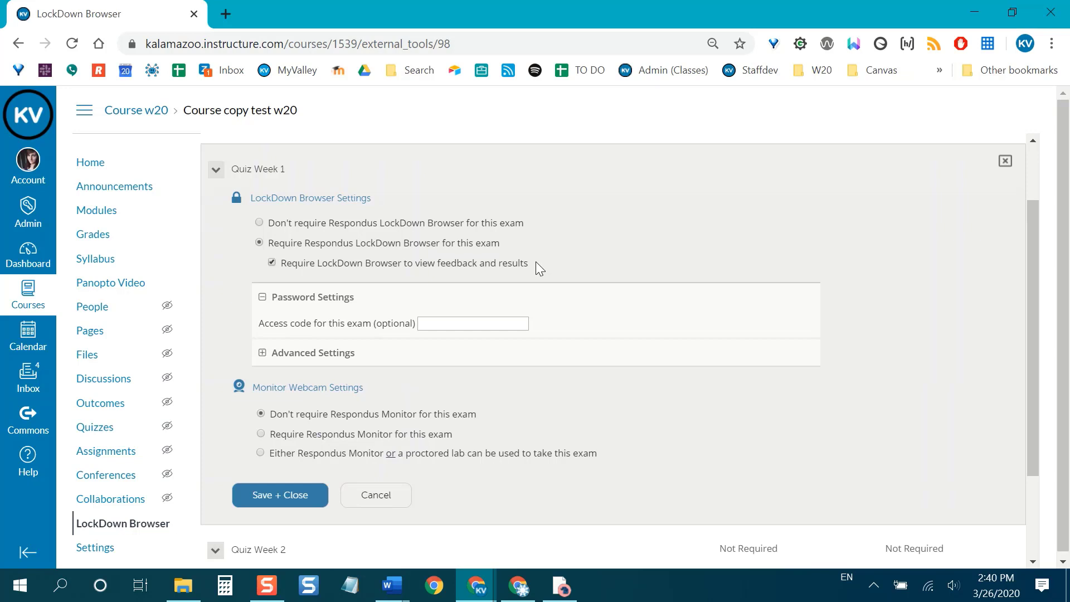
pyautogui.click(337, 355)
pyautogui.scroll(-2, 251, 322)
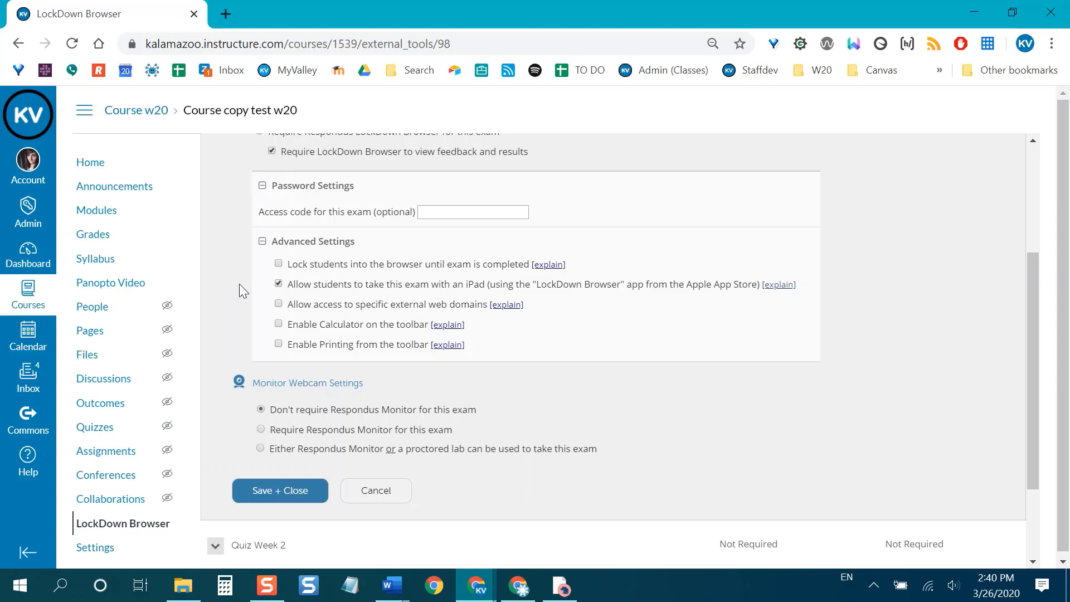
# Require the Respondus Monitor webcam for Quiz Week 1 and save both requirements.
pyautogui.scroll(-2, 239, 283)
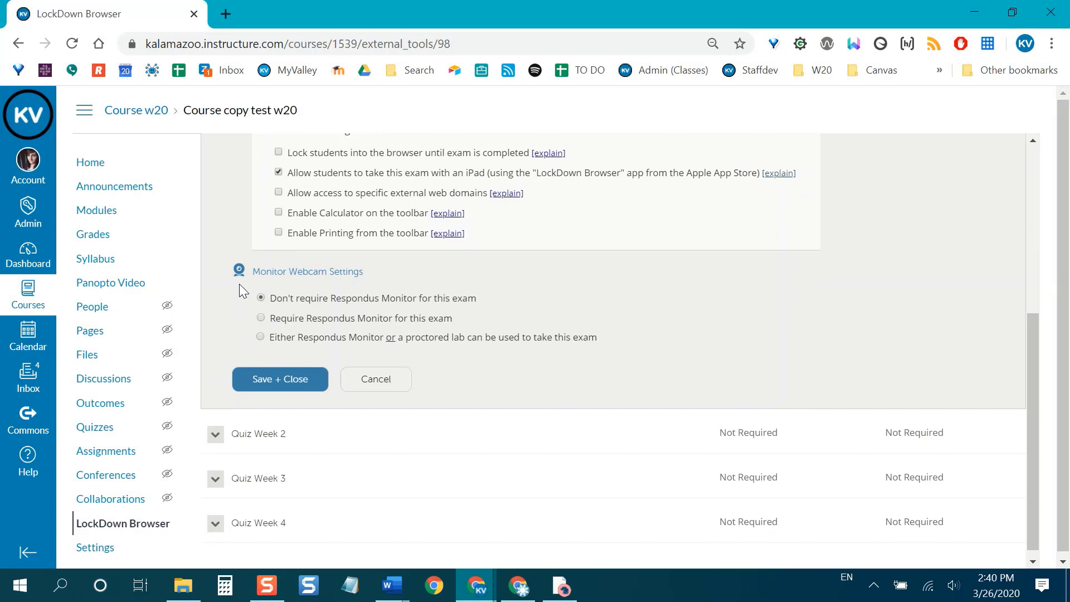
pyautogui.click(298, 310)
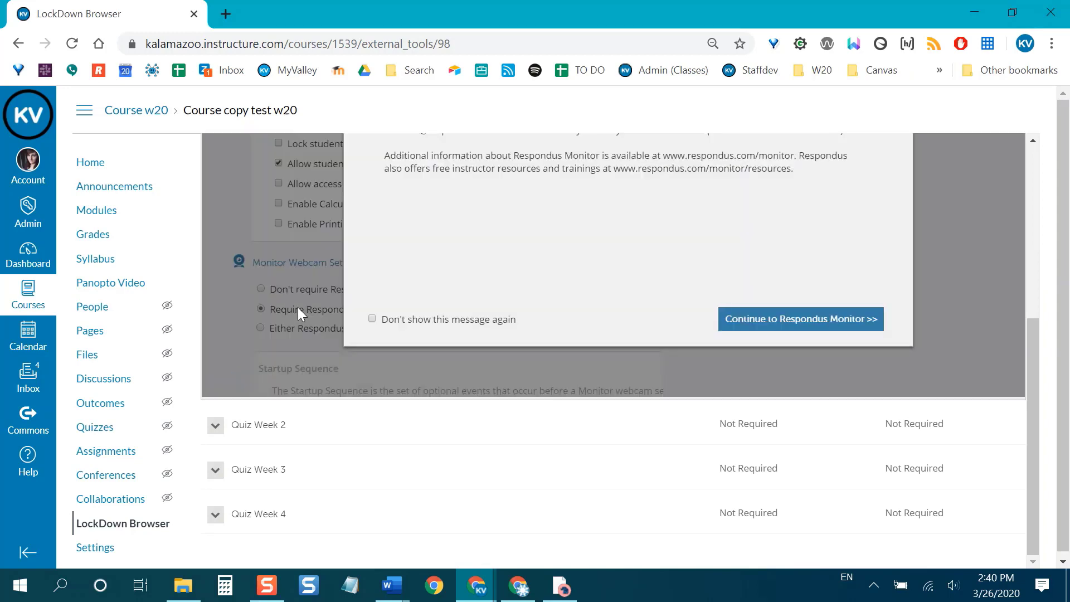
pyautogui.scroll(2, 297, 306)
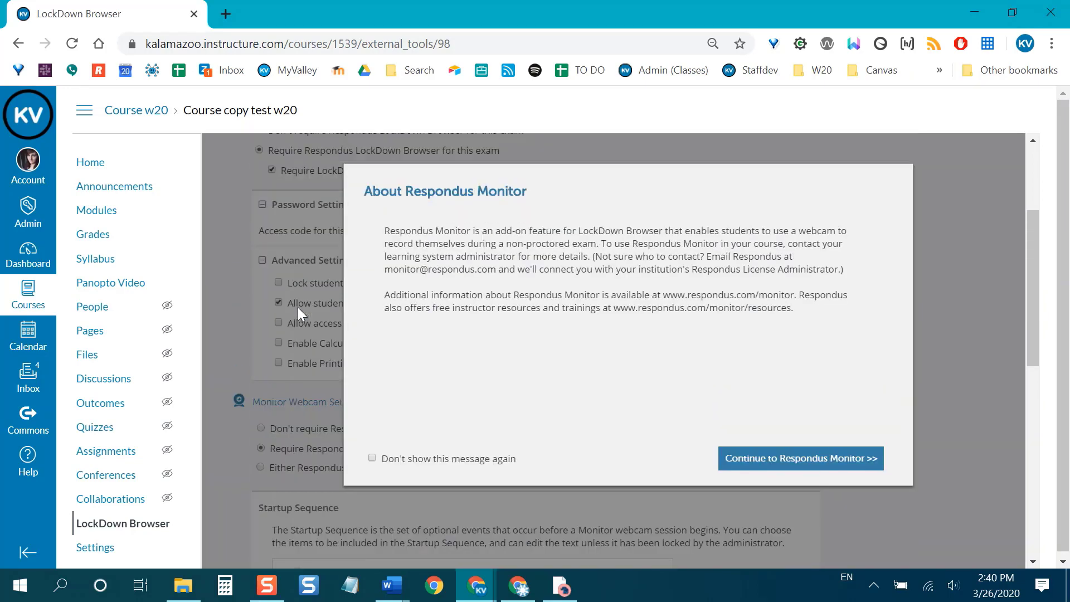
pyautogui.click(777, 461)
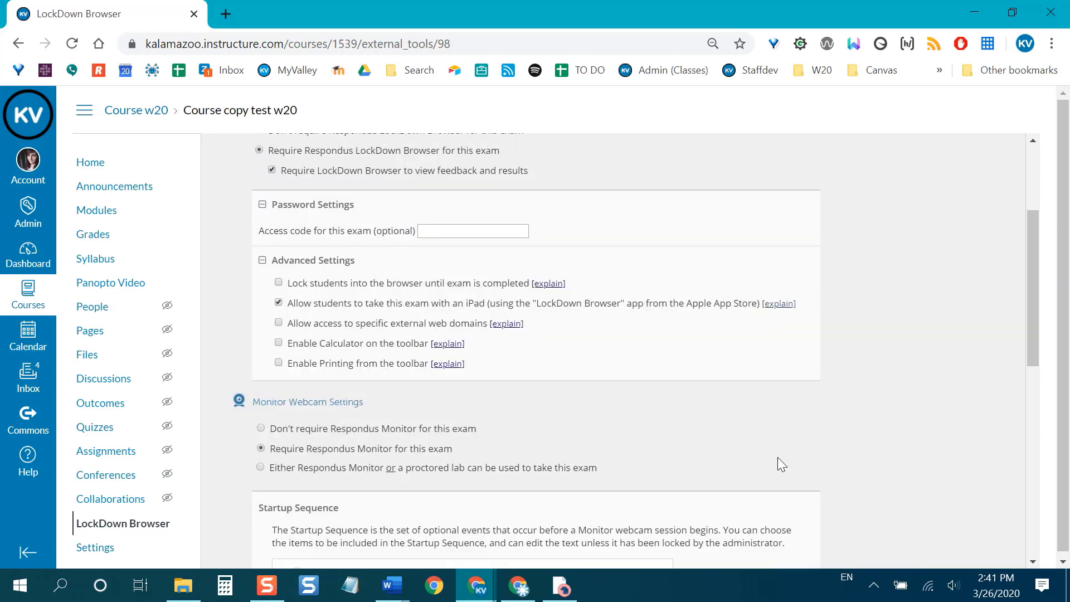
pyautogui.scroll(-2, 771, 389)
pyautogui.scroll(-3, 931, 326)
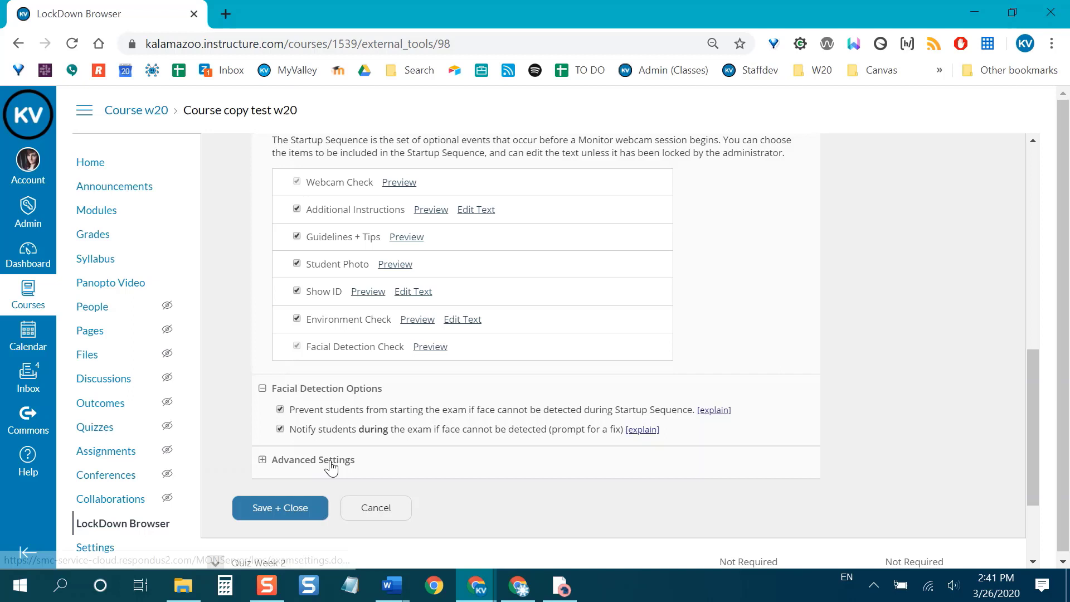
pyautogui.click(334, 459)
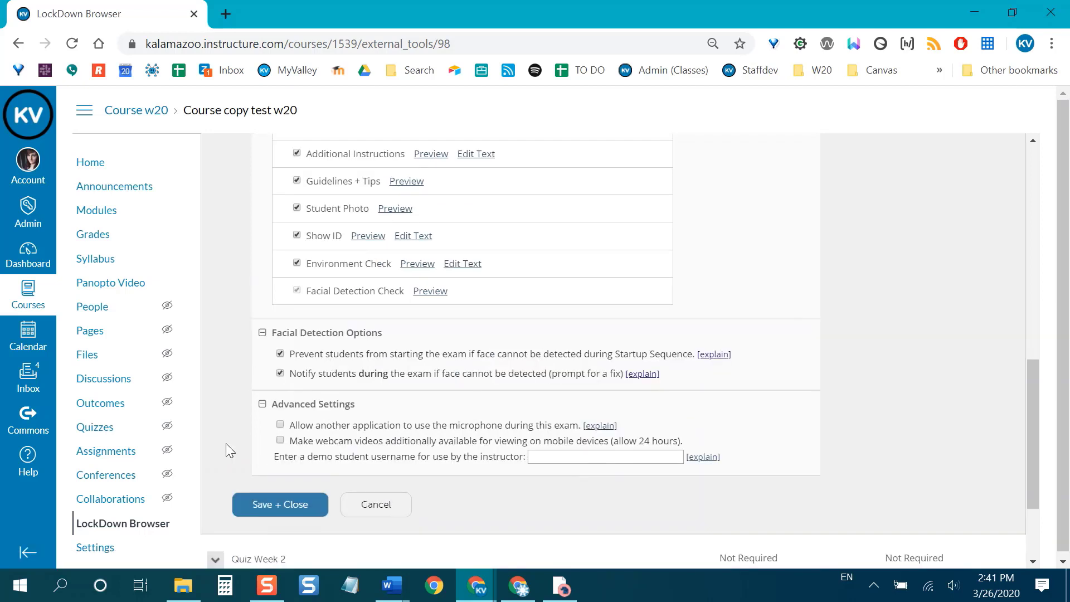
pyautogui.click(273, 504)
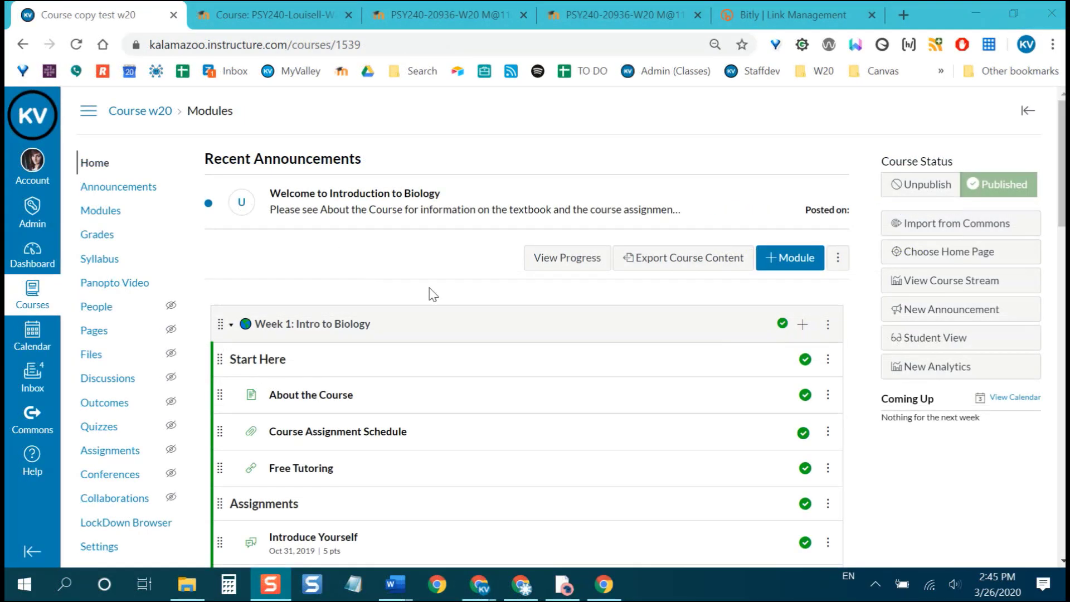
# Start adding an External URL item to the Week 1 module.
pyautogui.scroll(-5, 451, 275)
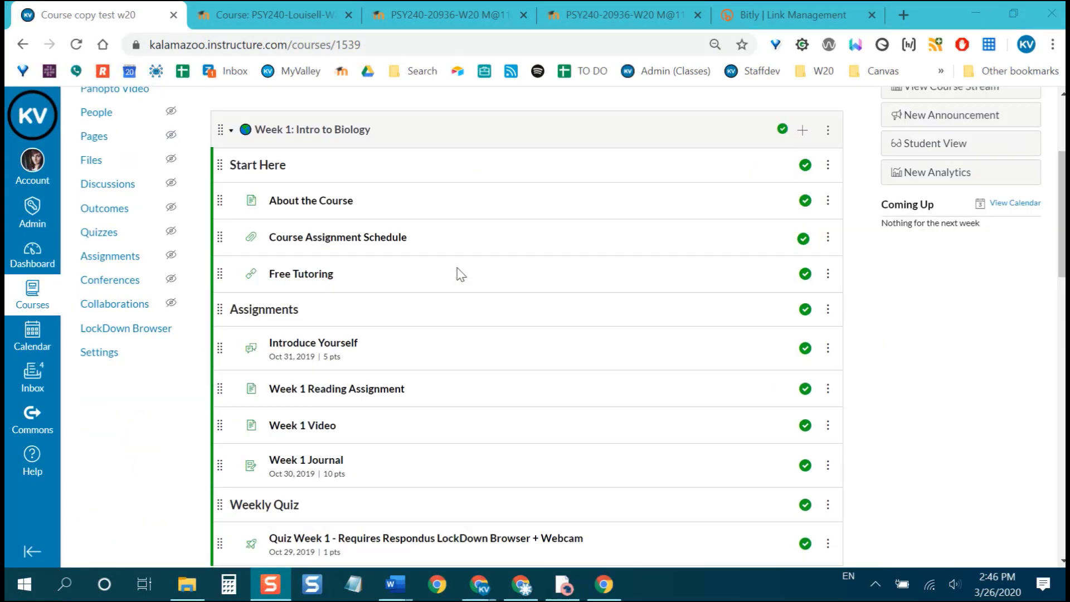
pyautogui.scroll(3, 613, 328)
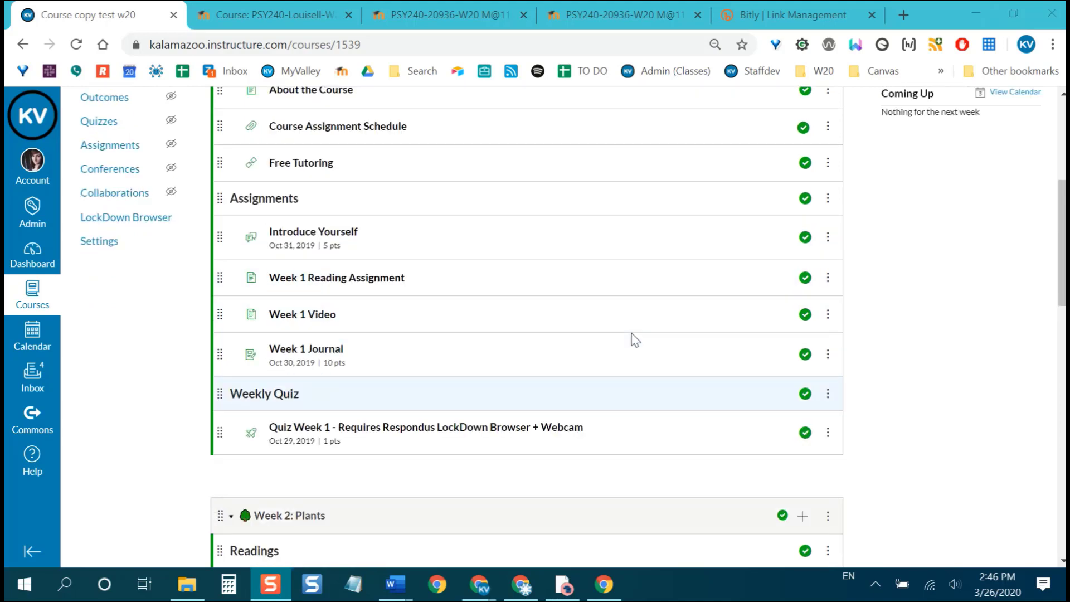
pyautogui.scroll(3, 635, 340)
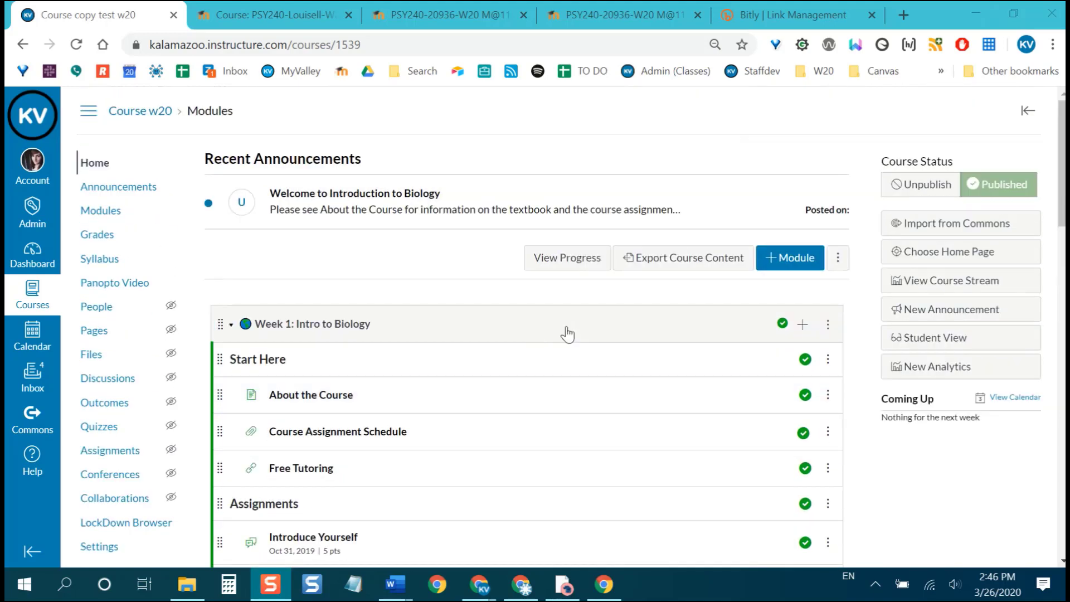
pyautogui.scroll(-3, 457, 287)
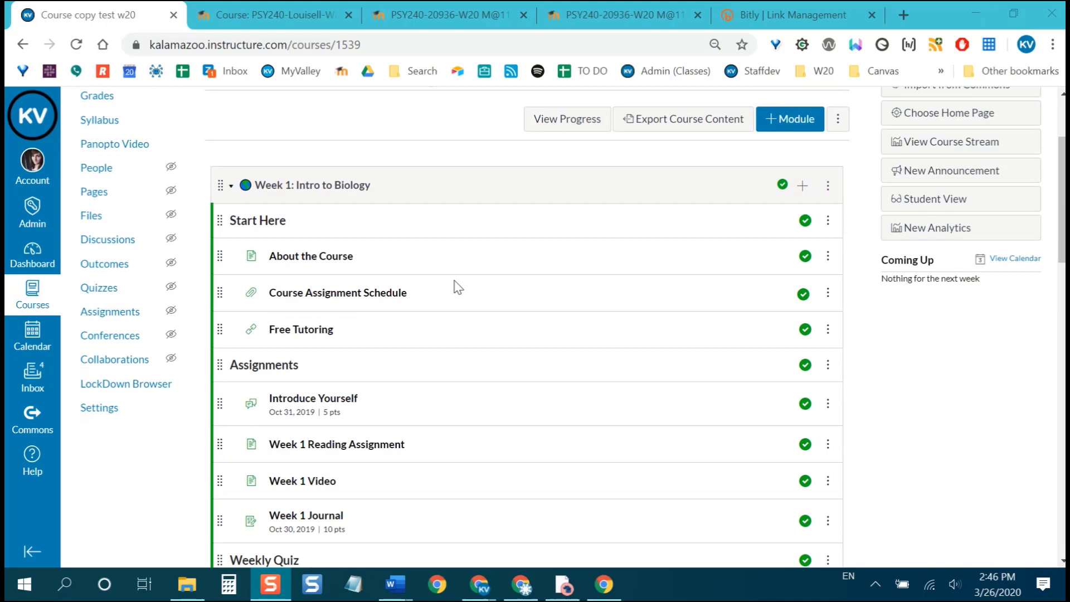
pyautogui.click(804, 186)
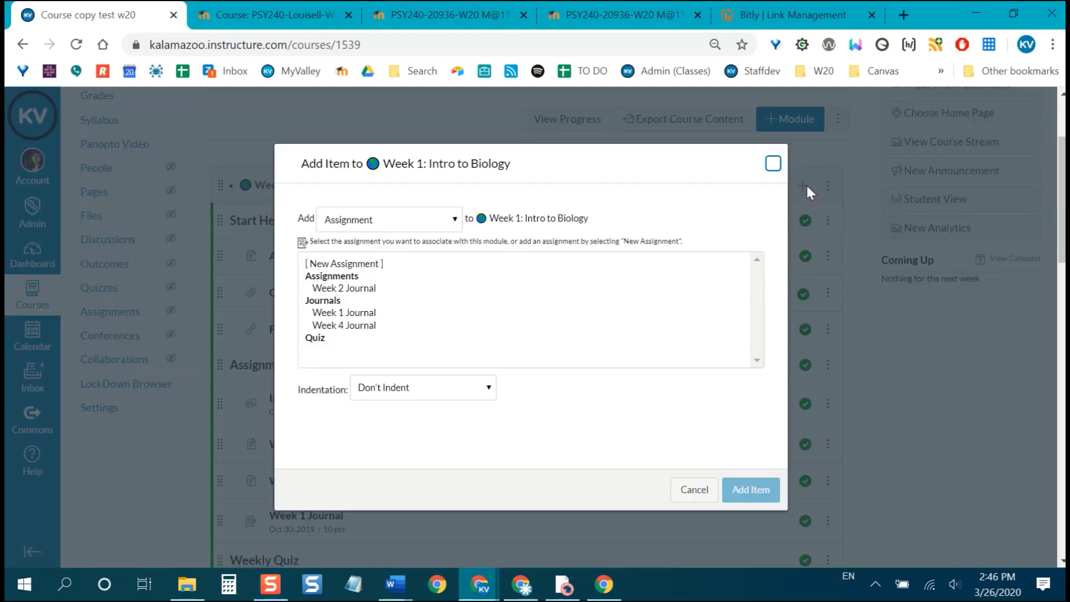
pyautogui.click(439, 227)
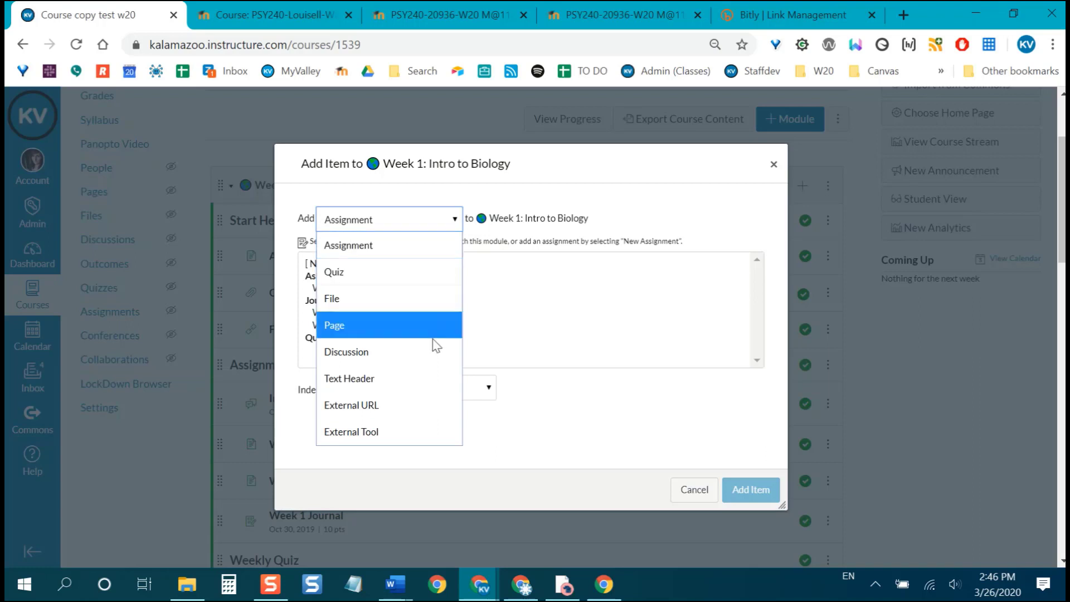
pyautogui.press('Escape')
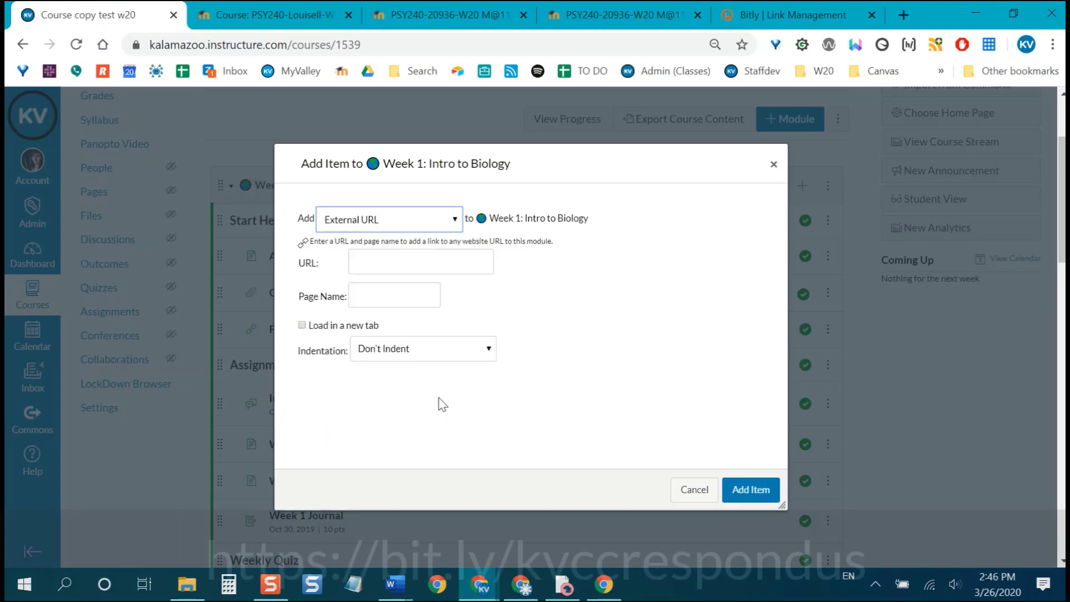
pyautogui.click(414, 266)
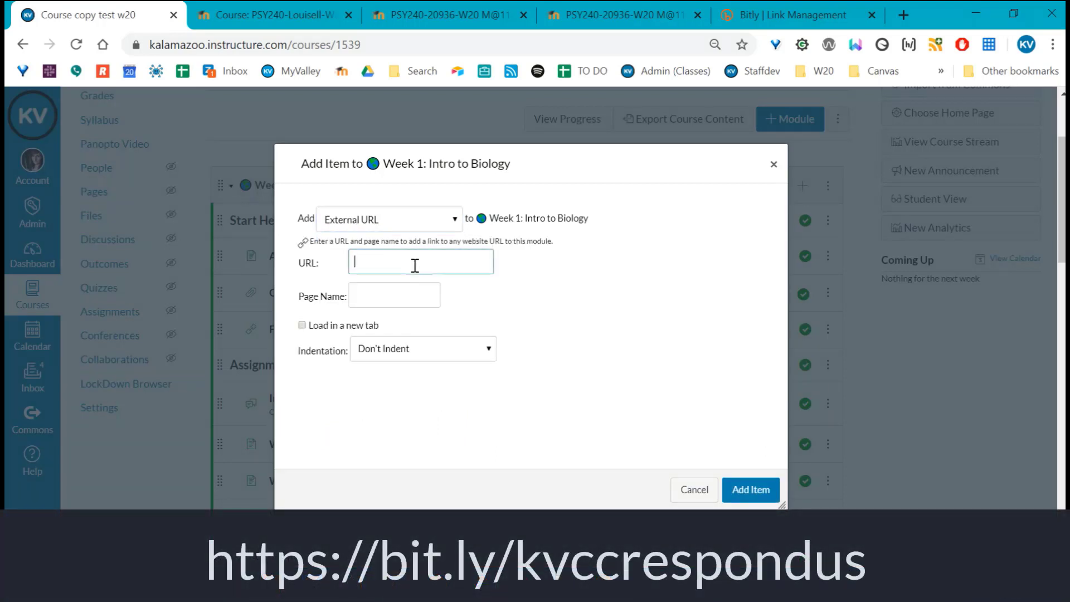
pyautogui.write('h')
pyautogui.write('ttps://')
pyautogui.write('bit.ly/kvccre')
pyautogui.write('spondus')
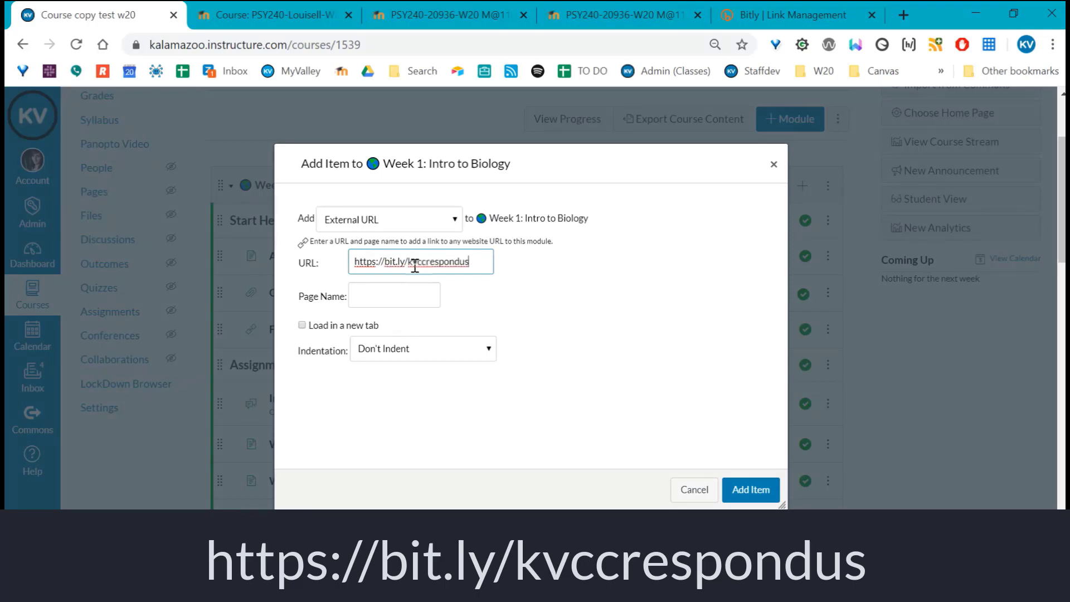
pyautogui.click(419, 290)
pyautogui.write('D')
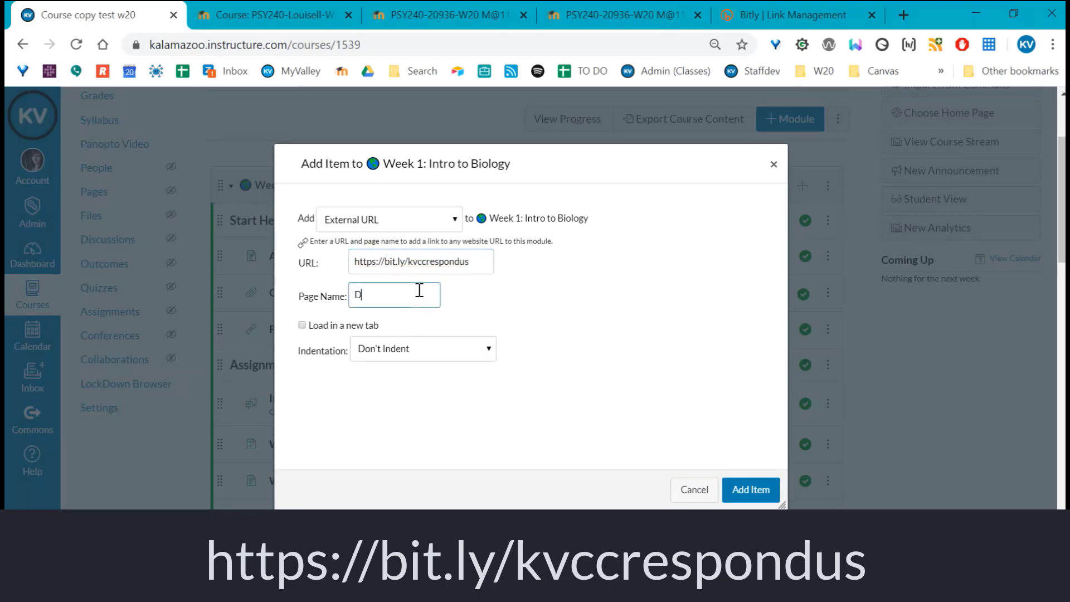
pyautogui.write('ownload Respondus')
pyautogui.write(' Lockdown Browser H')
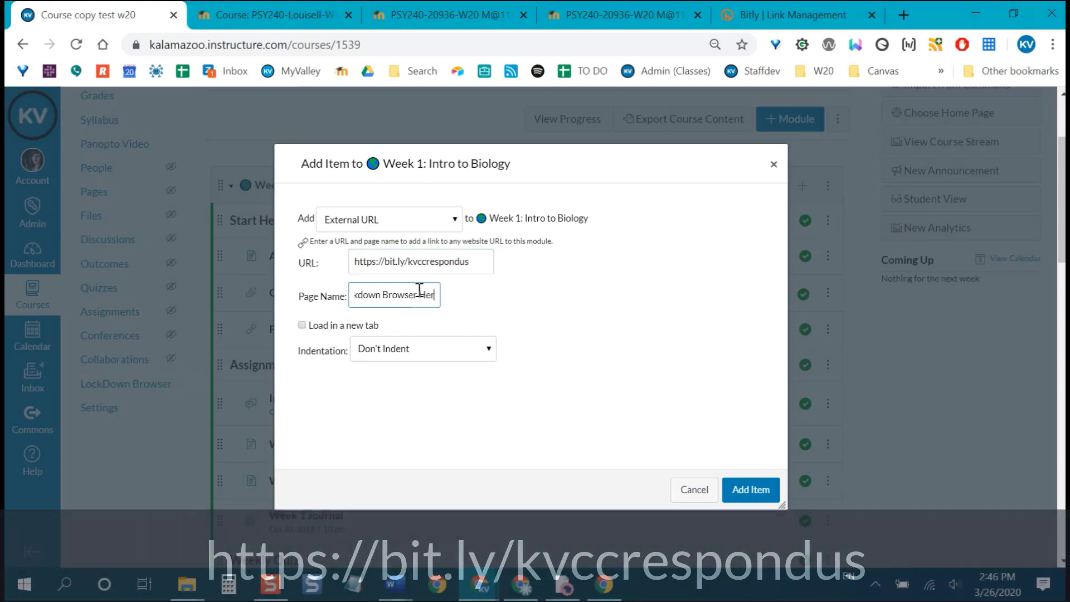
pyautogui.write('ere')
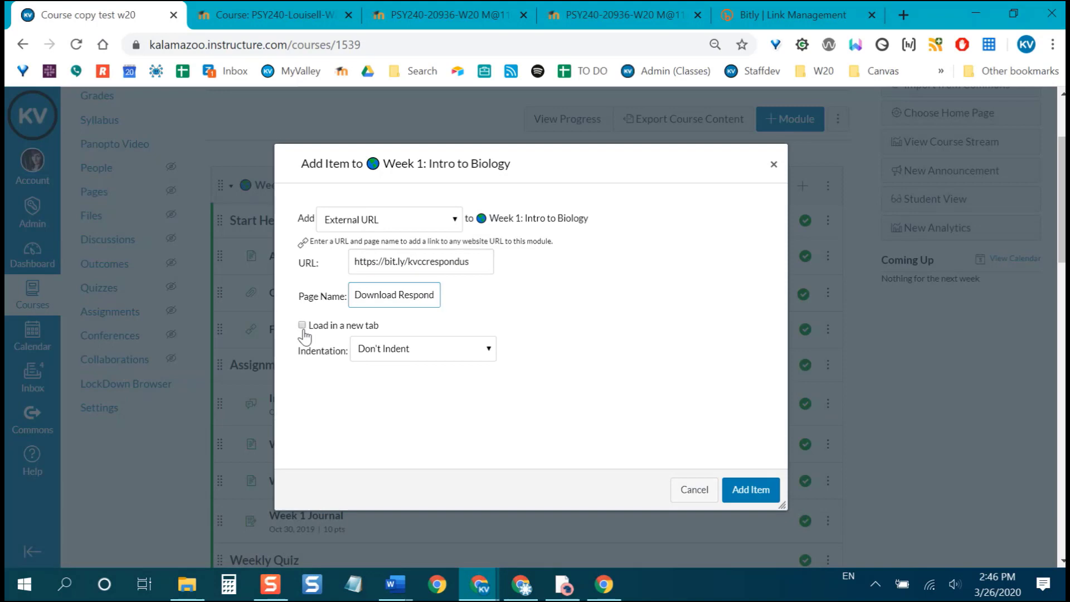
pyautogui.click(302, 324)
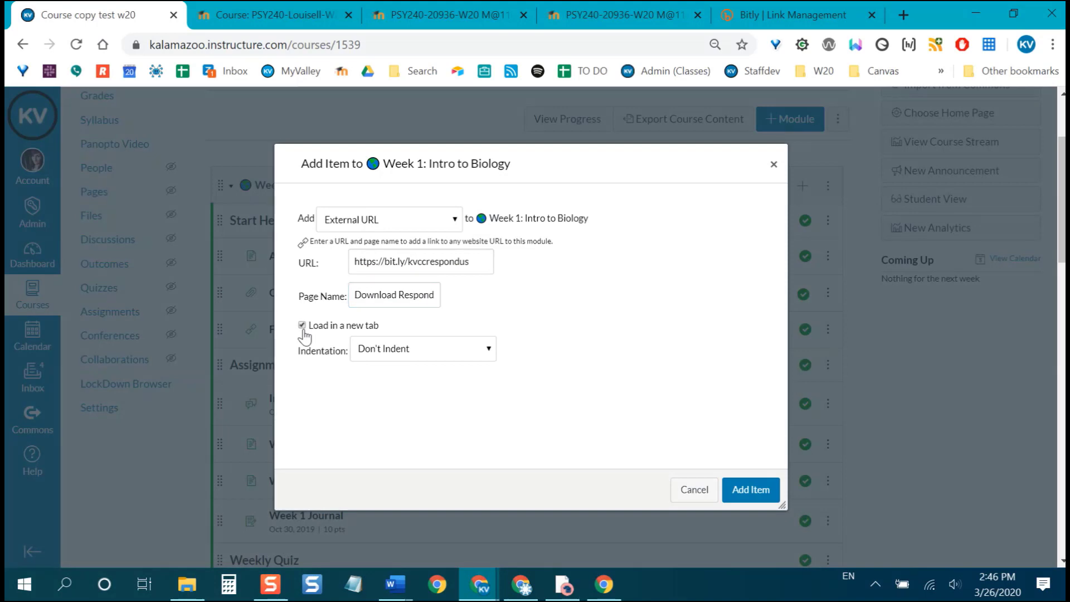
pyautogui.click(750, 492)
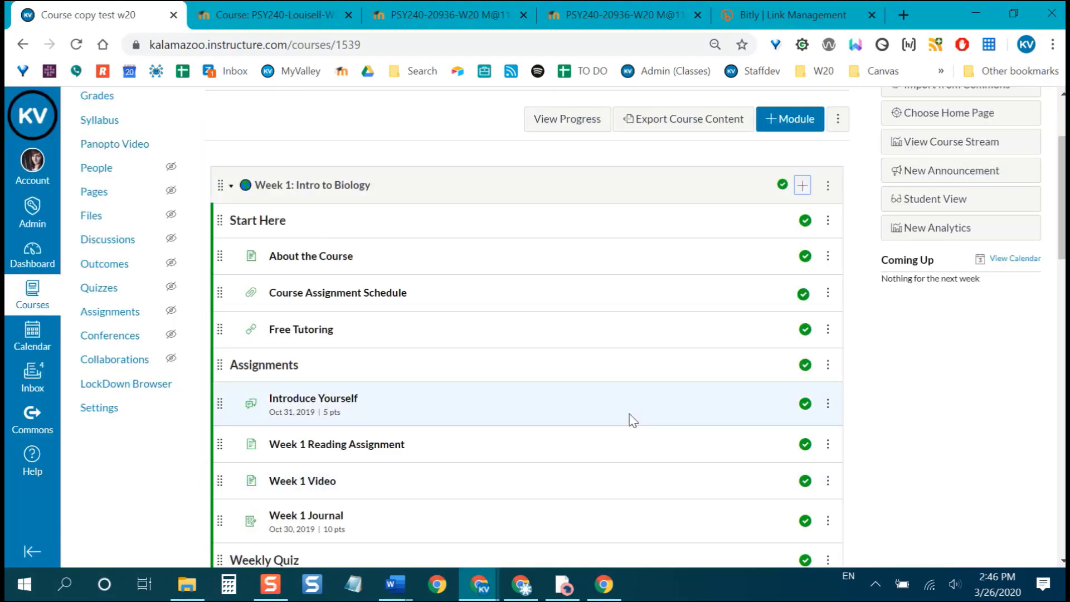
pyautogui.scroll(-4, 624, 415)
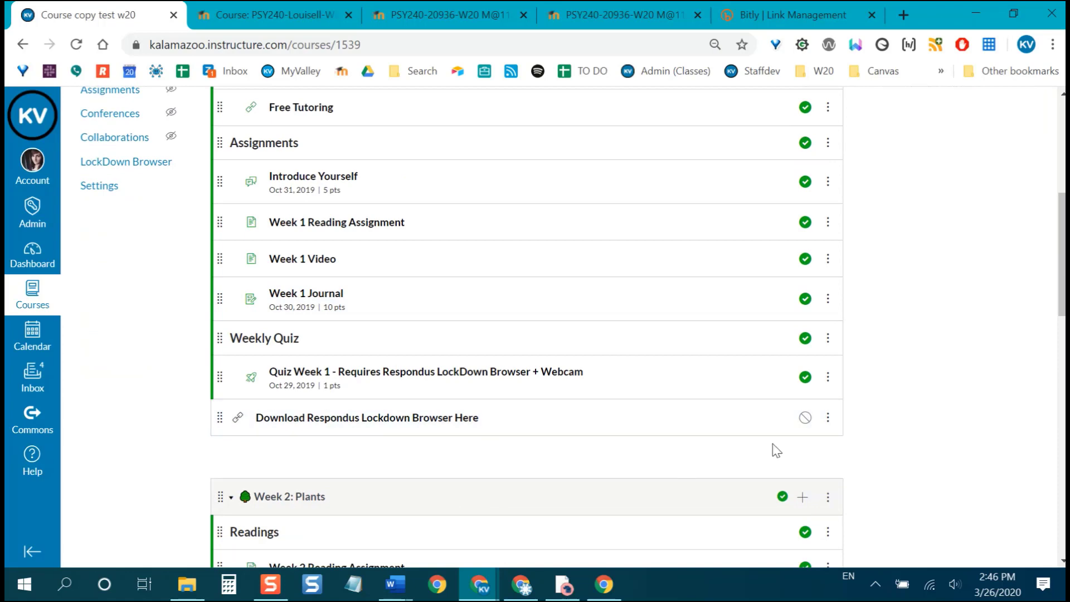
pyautogui.click(804, 419)
# Add 'Click here to download respondus lockdown browser:' and the pasted URL to Quiz Week 1's instructions.
pyautogui.click(509, 378)
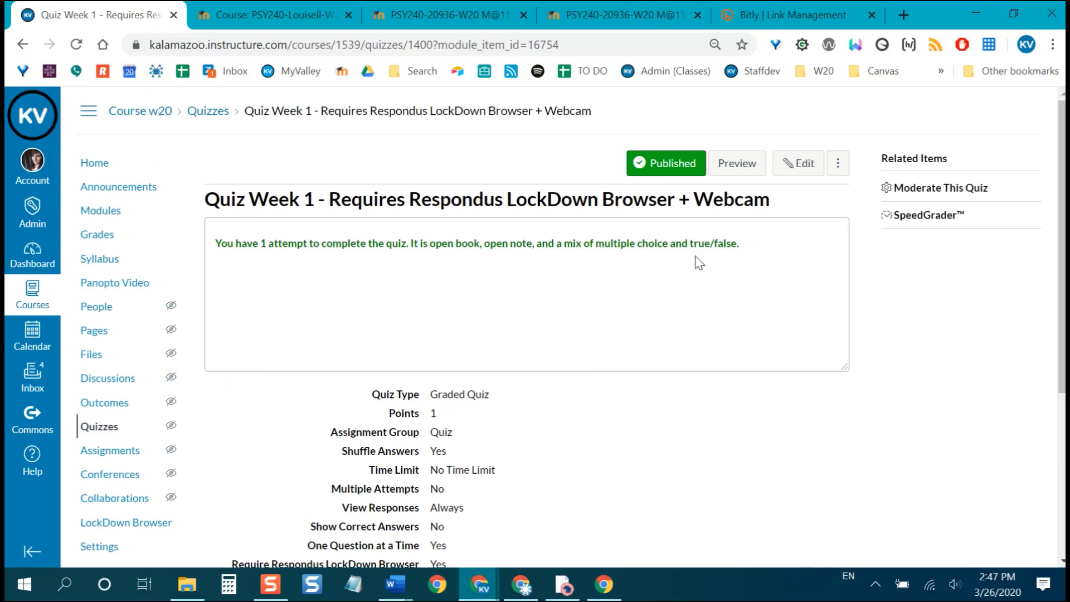
pyautogui.click(801, 176)
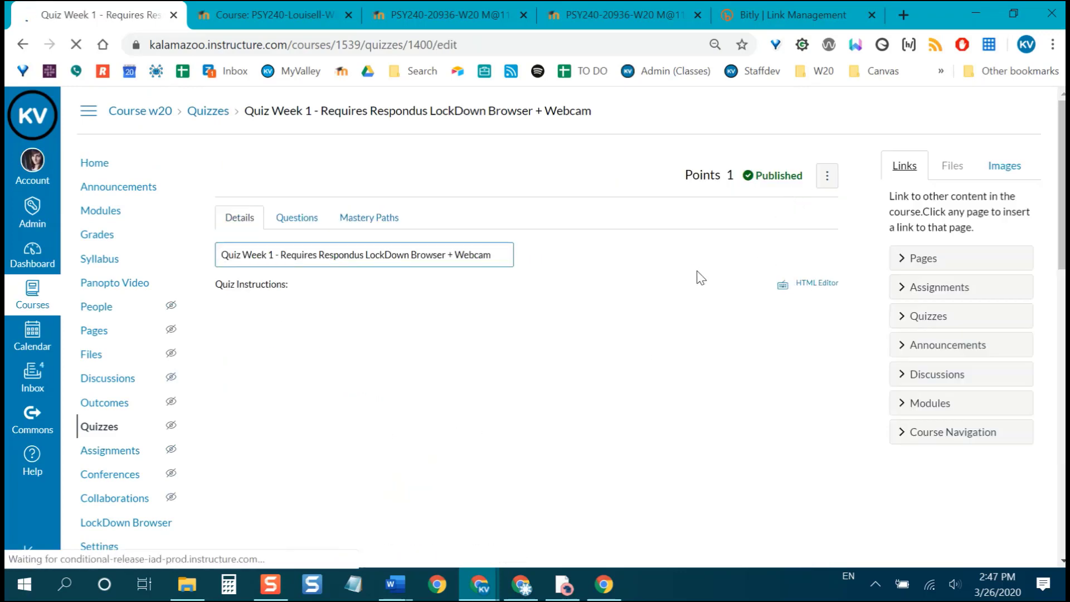
pyautogui.scroll(-2, 759, 267)
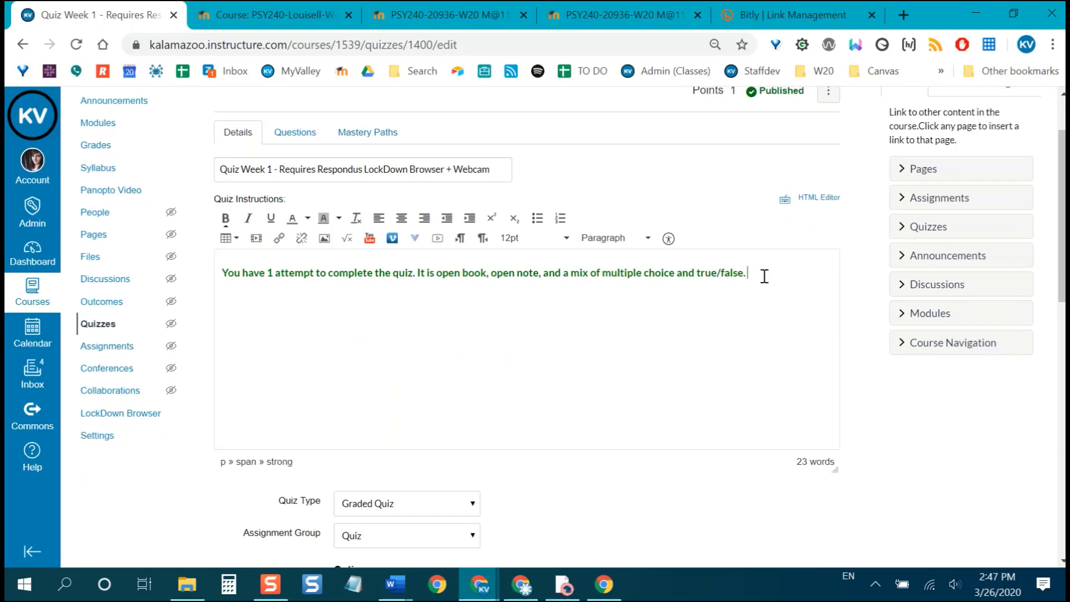
pyautogui.press('Return')
pyautogui.press('Return')
pyautogui.write('Click here to downloa')
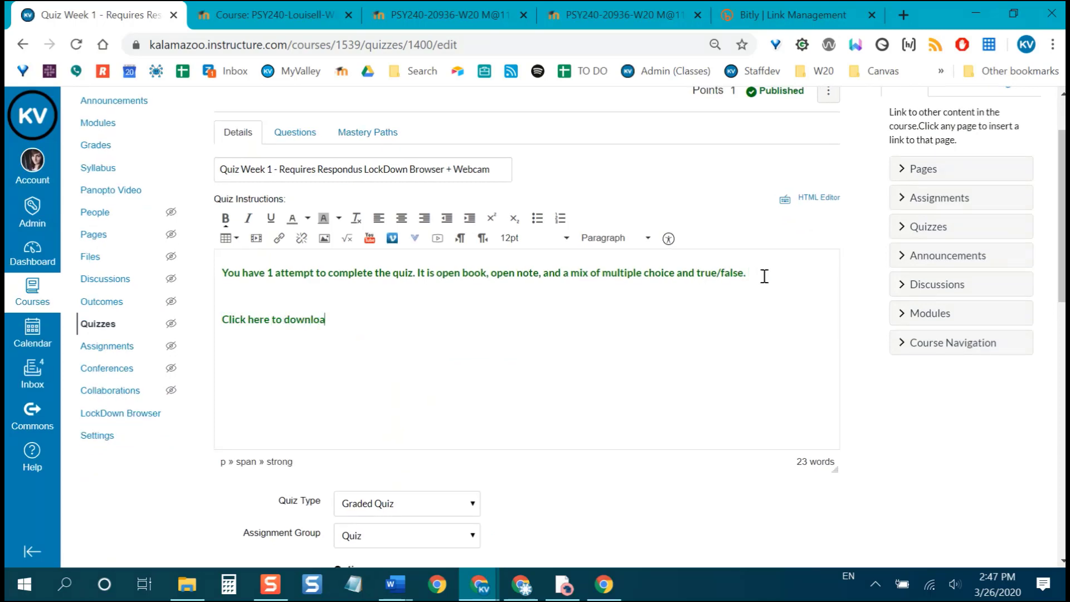
pyautogui.write('d respondus loc')
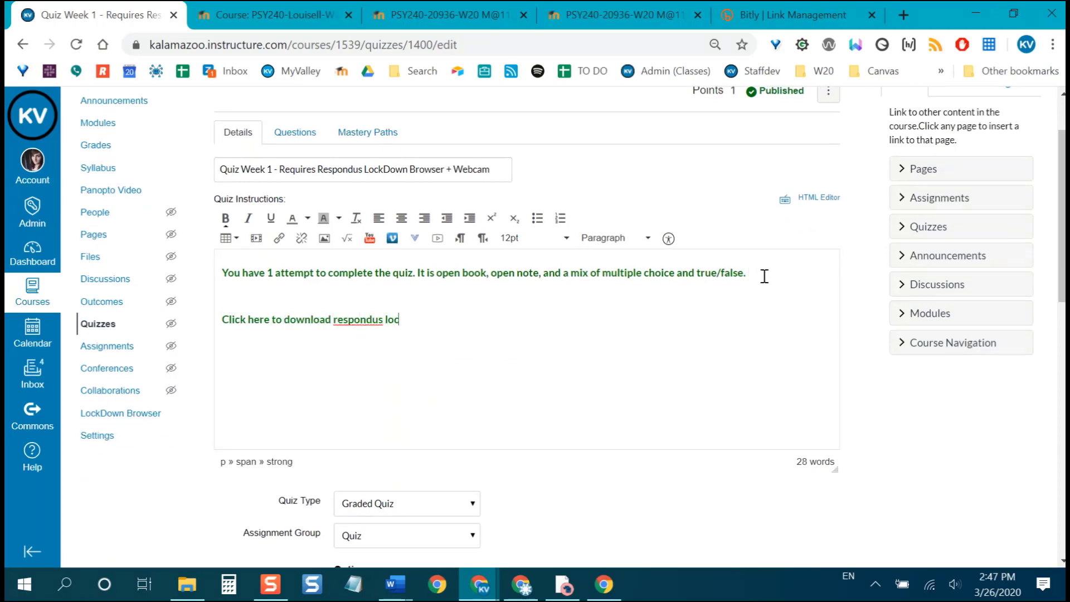
pyautogui.write('kdown browser:')
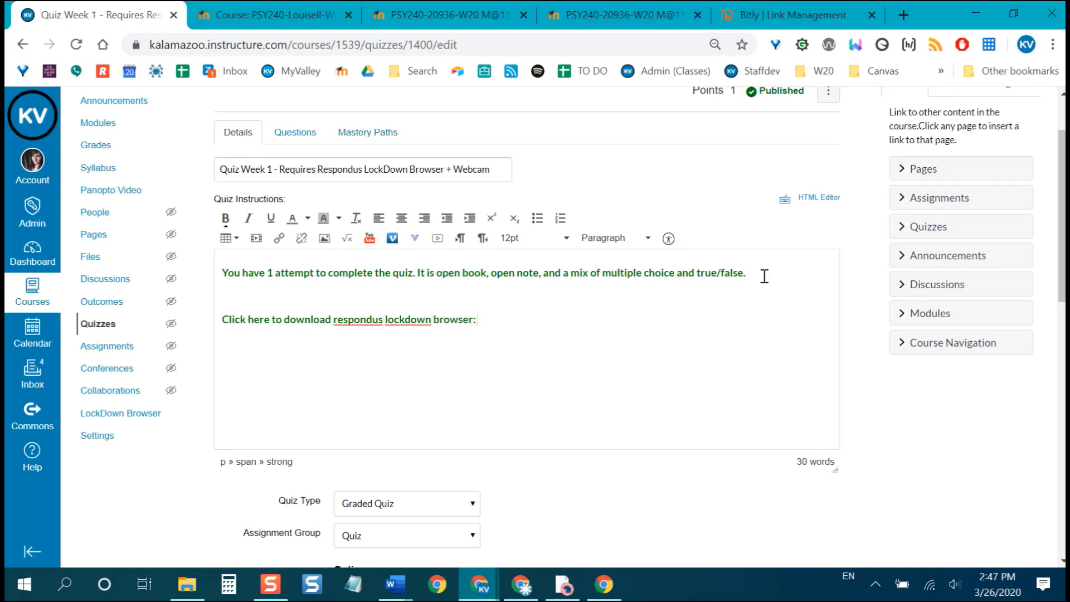
pyautogui.write('bit.ly/kvccrespondus')
# Turn the pasted address into a bit.ly/kvccrespondus hyperlink and save the quiz.
pyautogui.scroll(2, 746, 296)
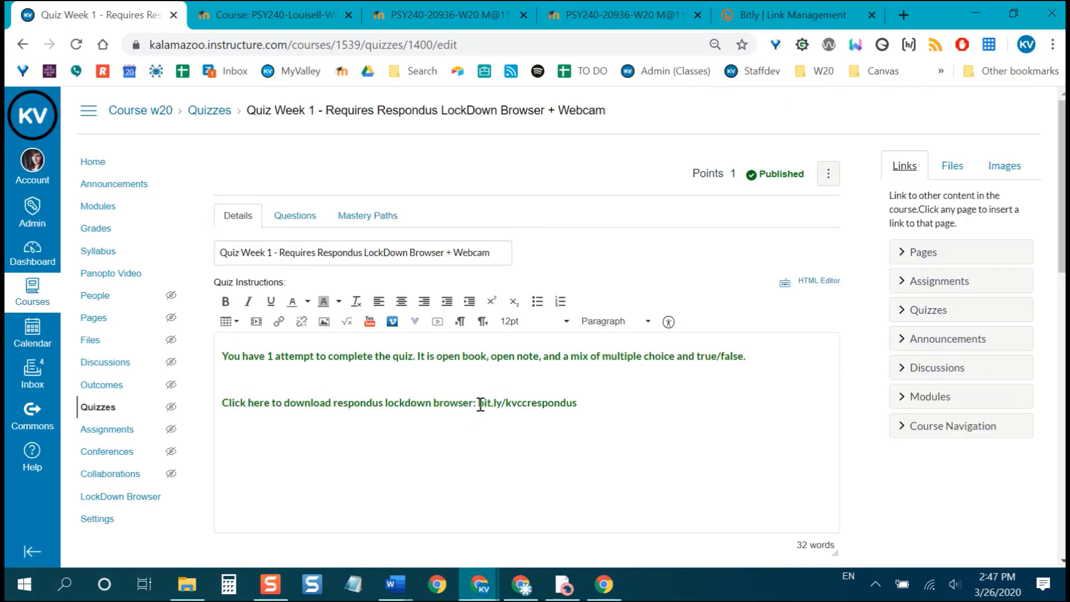
pyautogui.moveTo(478, 402); pyautogui.dragTo(611, 402)
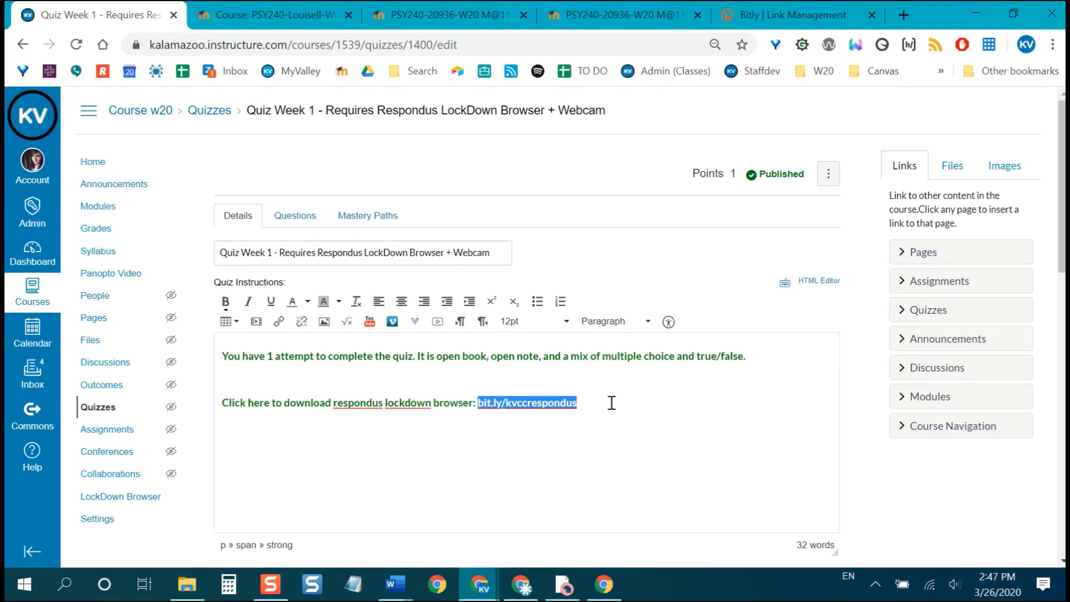
pyautogui.click(280, 322)
pyautogui.write('http://bit.ly/kvccrespon')
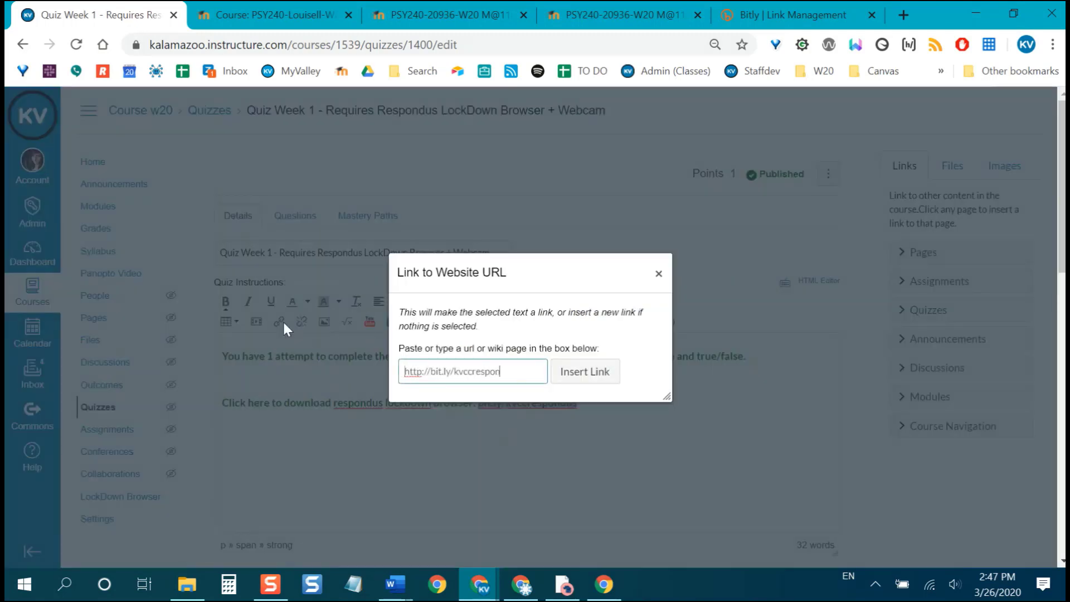
pyautogui.write('dus')
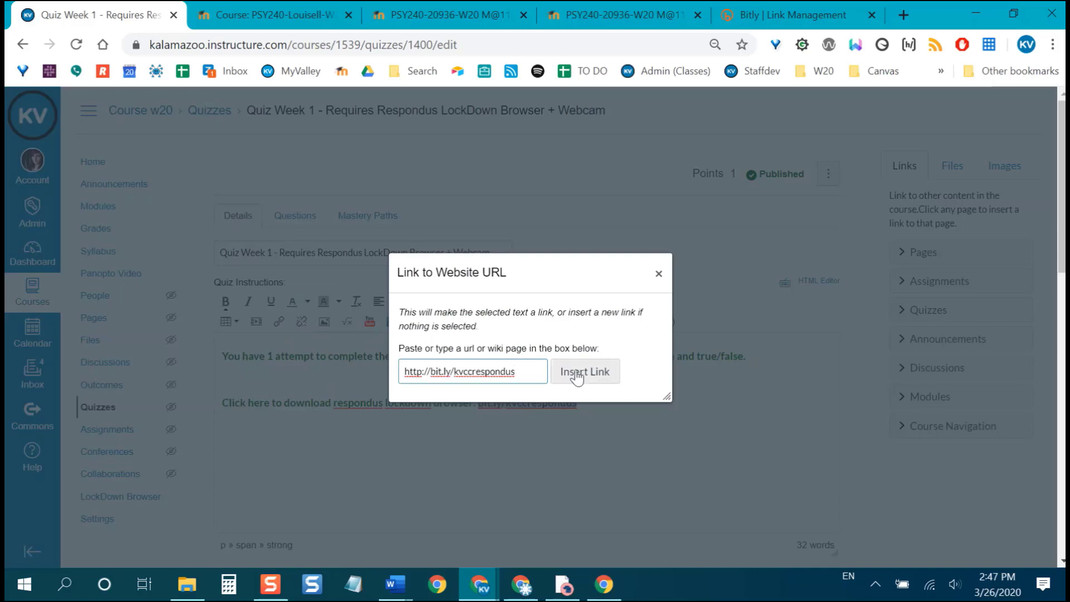
pyautogui.click(577, 377)
pyautogui.scroll(-1, 852, 444)
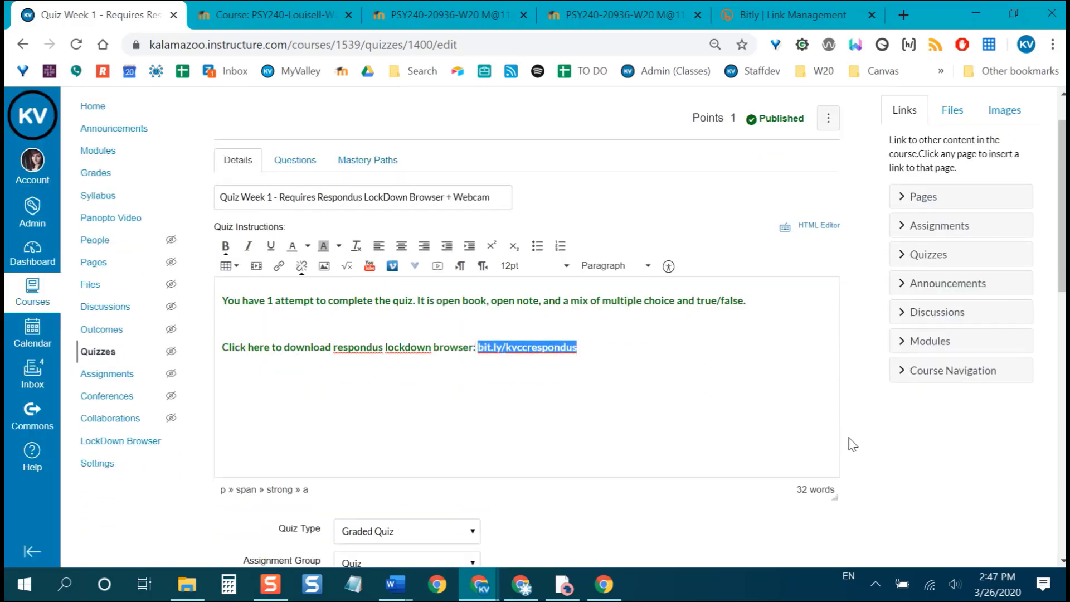
pyautogui.scroll(-2, 704, 315)
pyautogui.scroll(-7, 718, 358)
pyautogui.scroll(-5, 771, 442)
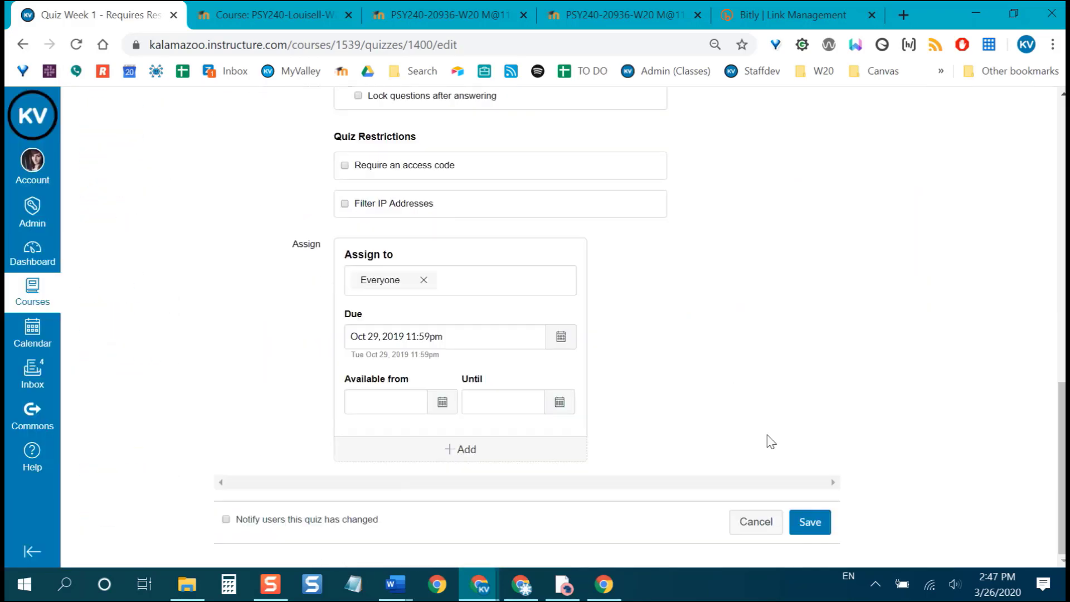
pyautogui.click(807, 522)
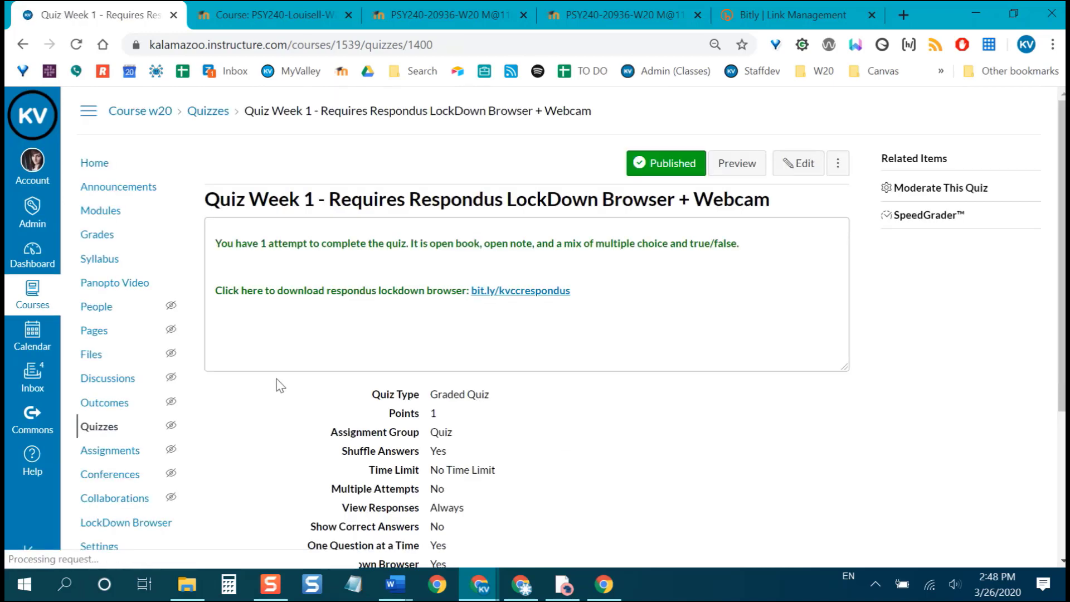
# Test the quiz's bit.ly download link, then search Windows for 'respondus'.
pyautogui.click(522, 290)
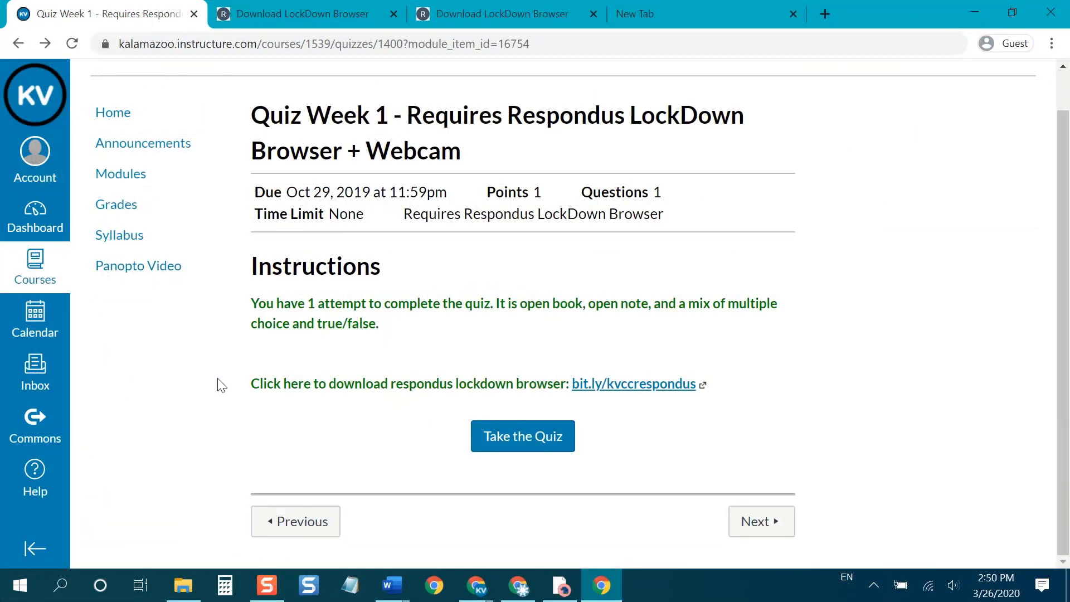
pyautogui.press('super')
pyautogui.write('respond')
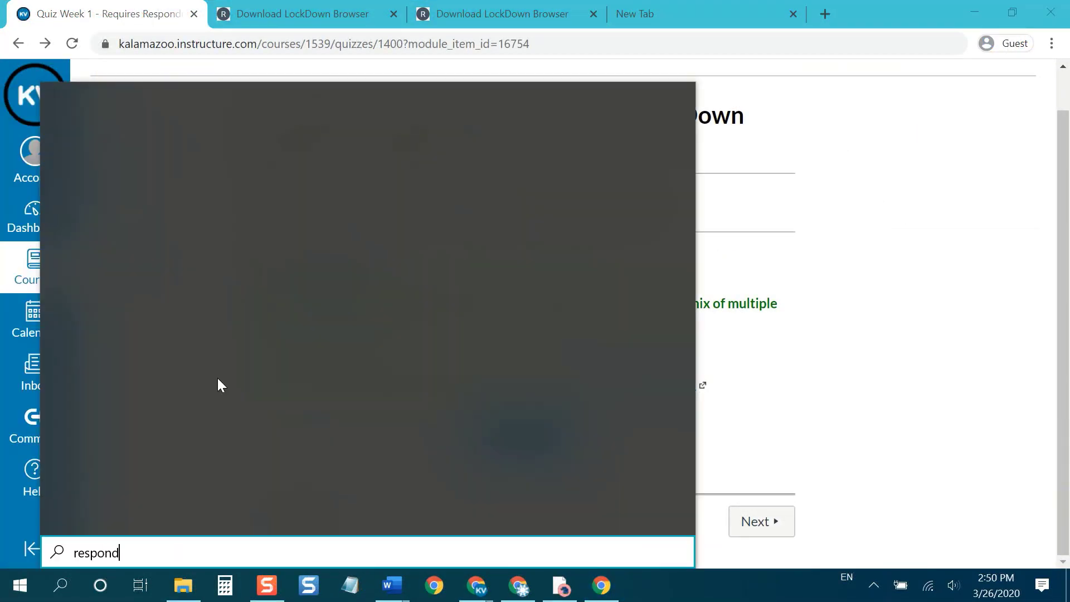
pyautogui.write('us')
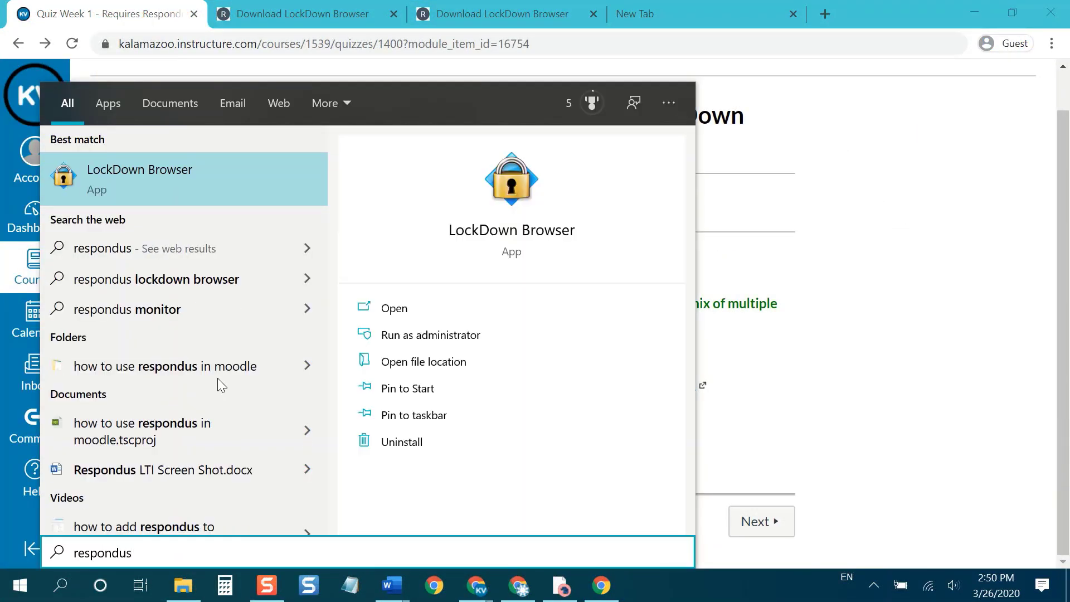
# Launch LockDown Browser and select KVCC Production Canvas as its server.
pyautogui.click(215, 184)
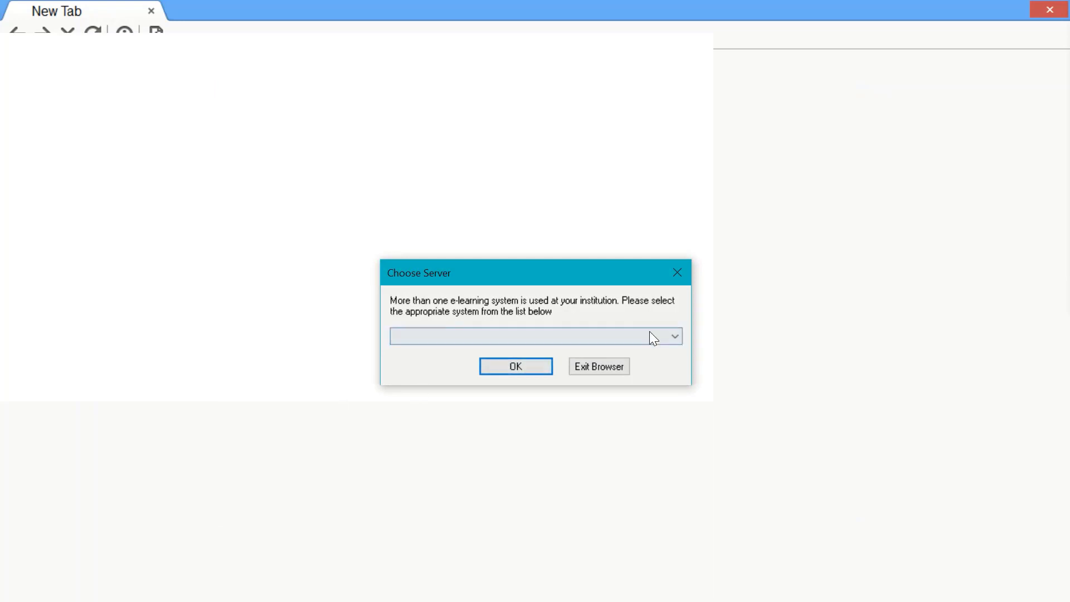
pyautogui.click(650, 331)
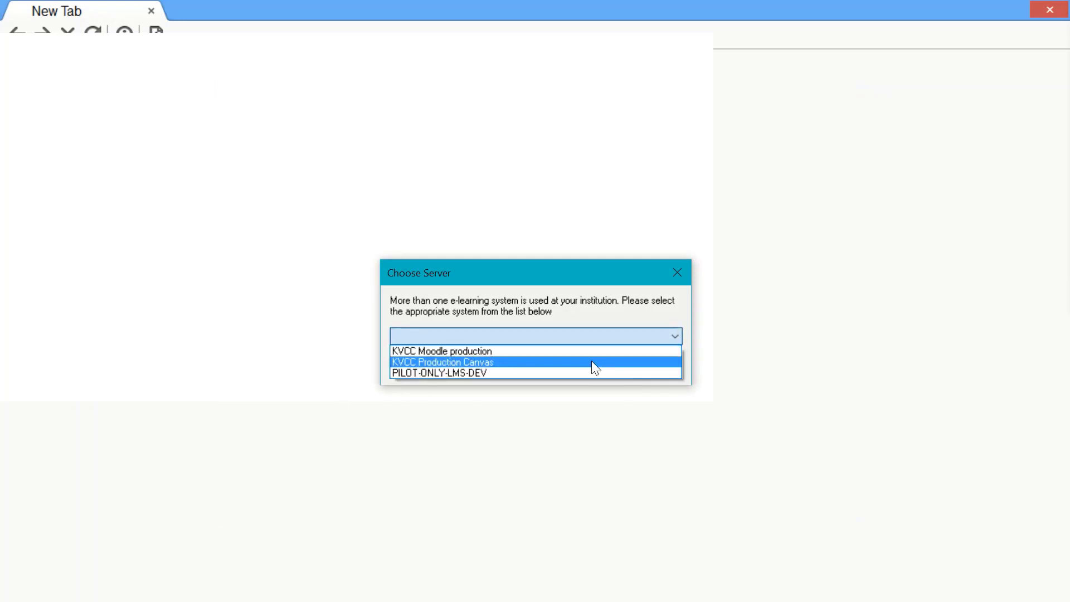
pyautogui.click(592, 361)
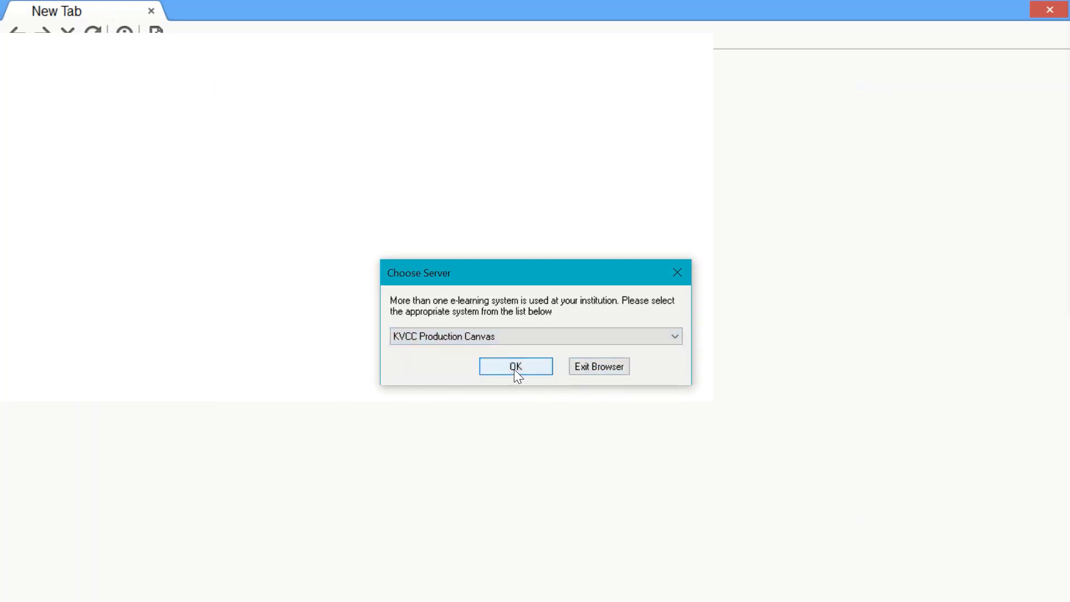